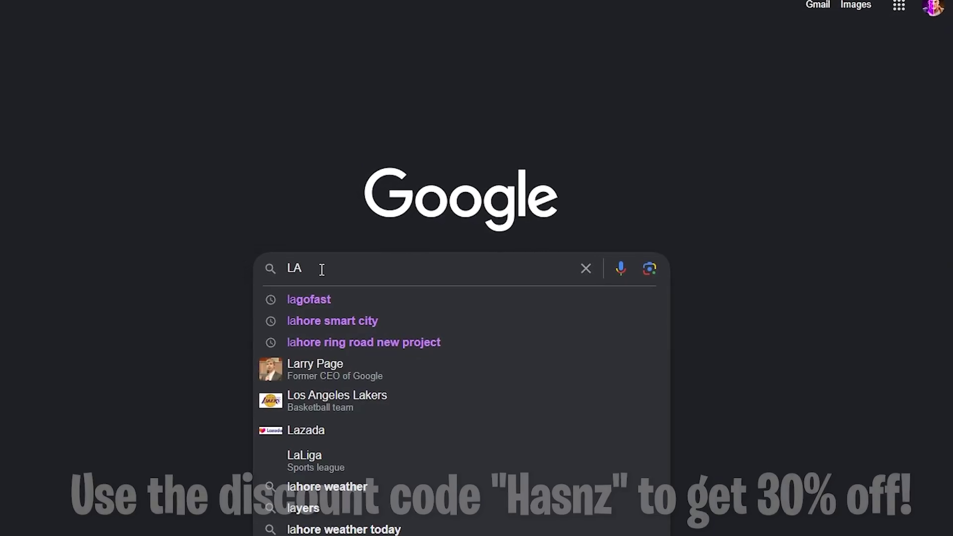
- Search Google for 'lagofast' and open the 'LagoFast Game Booster - Get No Lag and Lower Ping' result
{"action": "key", "text": "Down"}
{"action": "key", "text": "Return"}
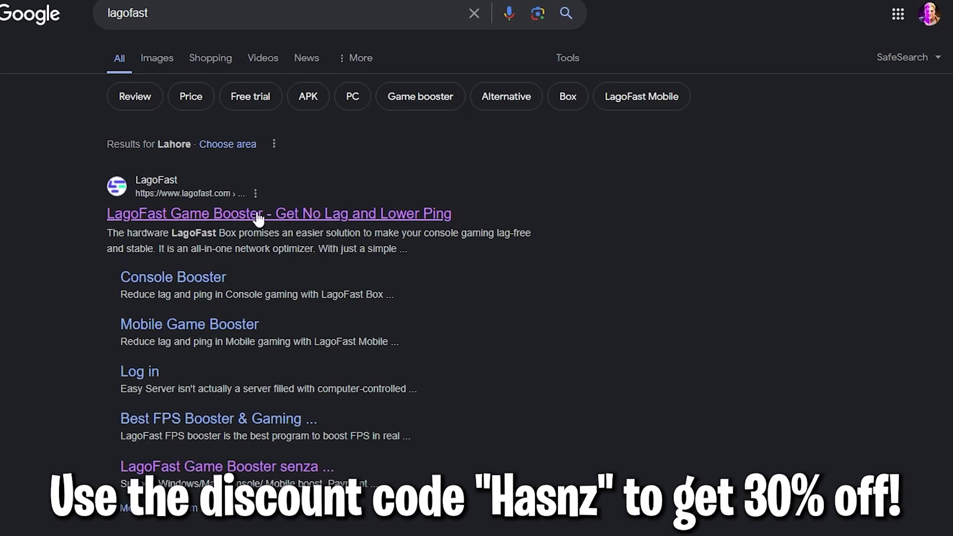
{"action": "left_click", "coordinate": [275, 220]}
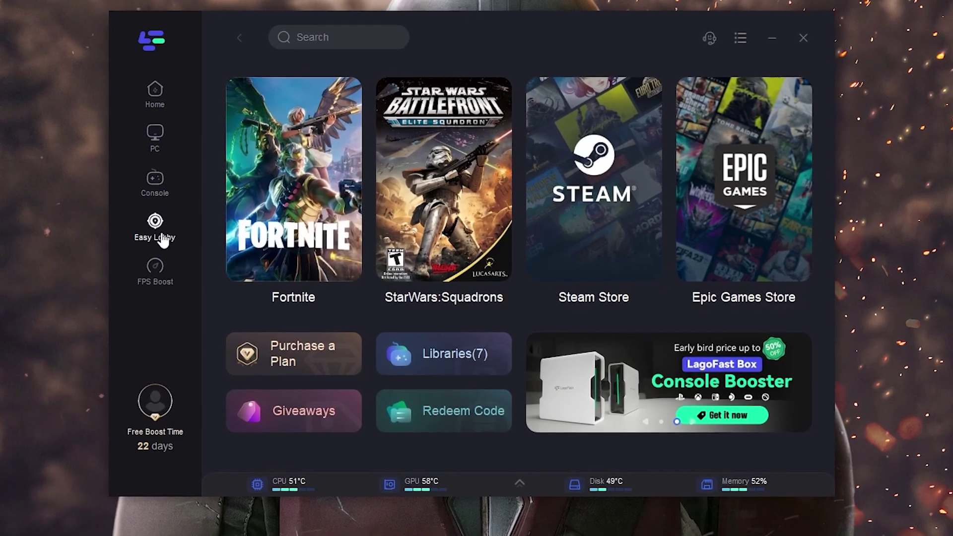
- Look over LagoFast's FPS Boost page, then show the trending PC games grid
{"action": "left_click", "coordinate": [156, 274]}
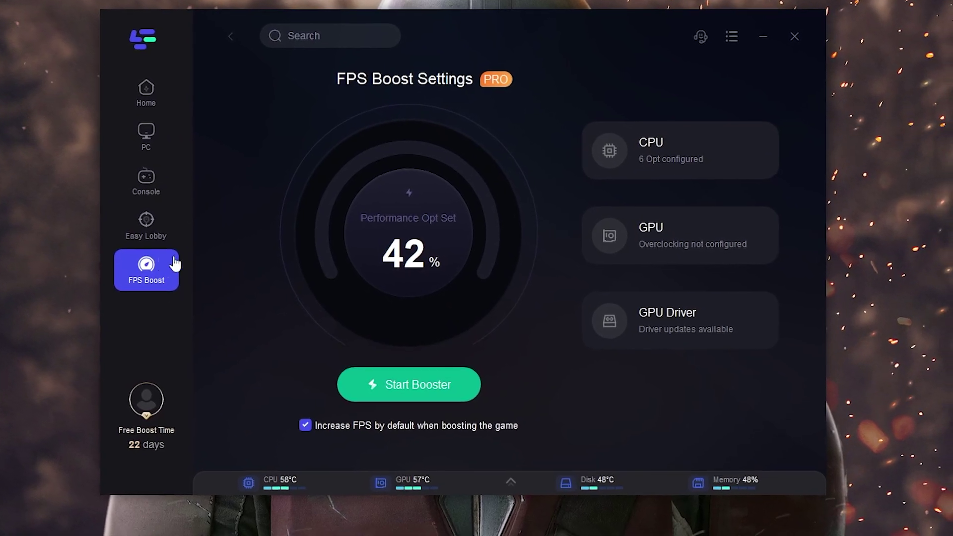
{"action": "left_click", "coordinate": [142, 143]}
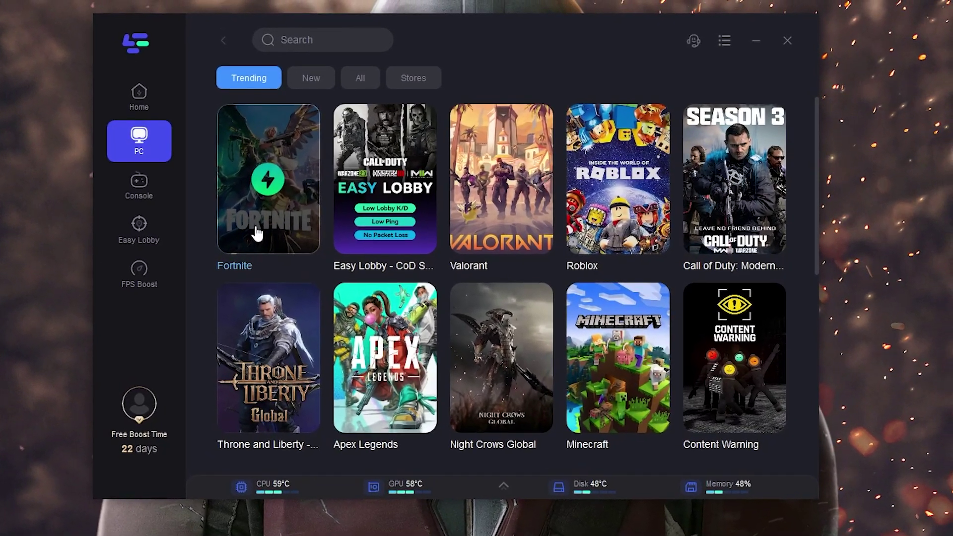
- After a brief 'VA' game search, start boosting Fortnite and open its Middle East node list
{"action": "left_click", "coordinate": [298, 41]}
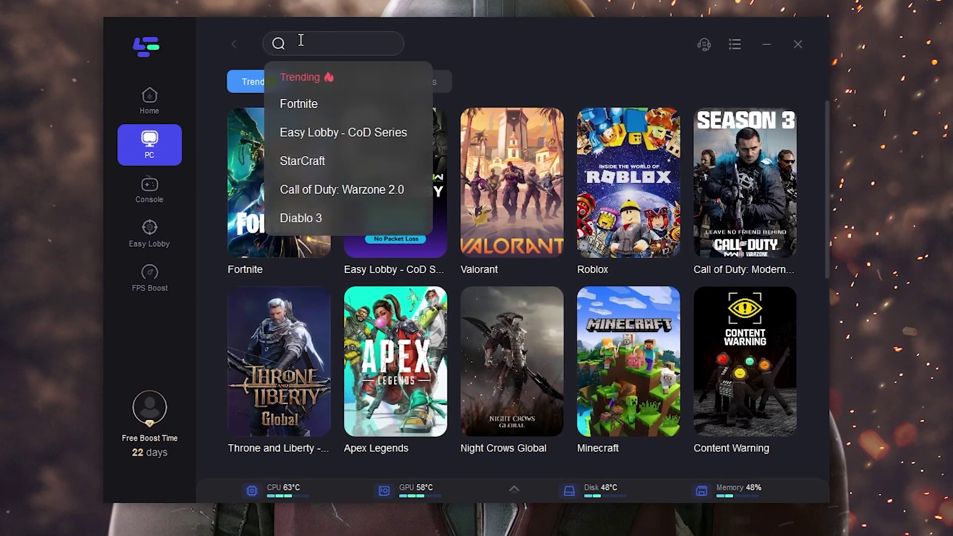
{"action": "type", "text": "VALO"}
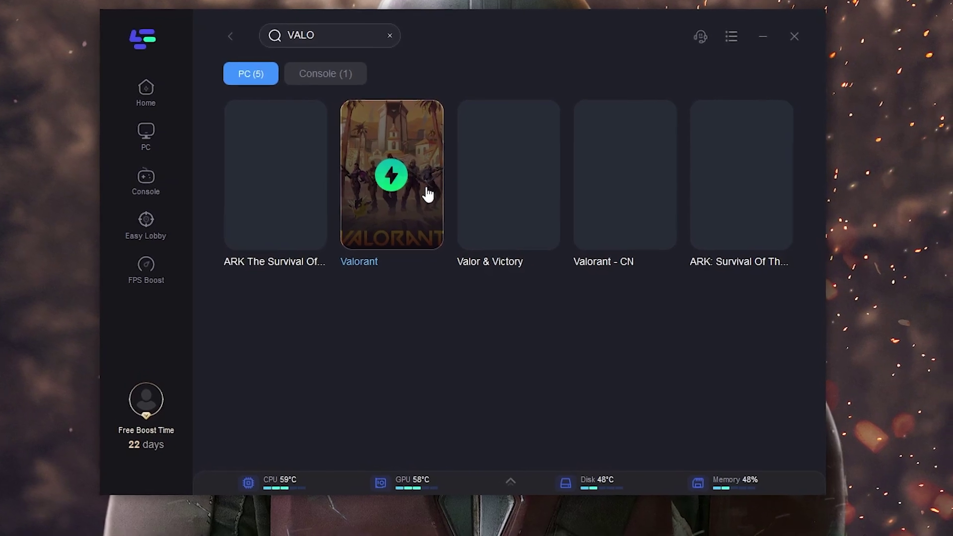
{"action": "left_click", "coordinate": [383, 38]}
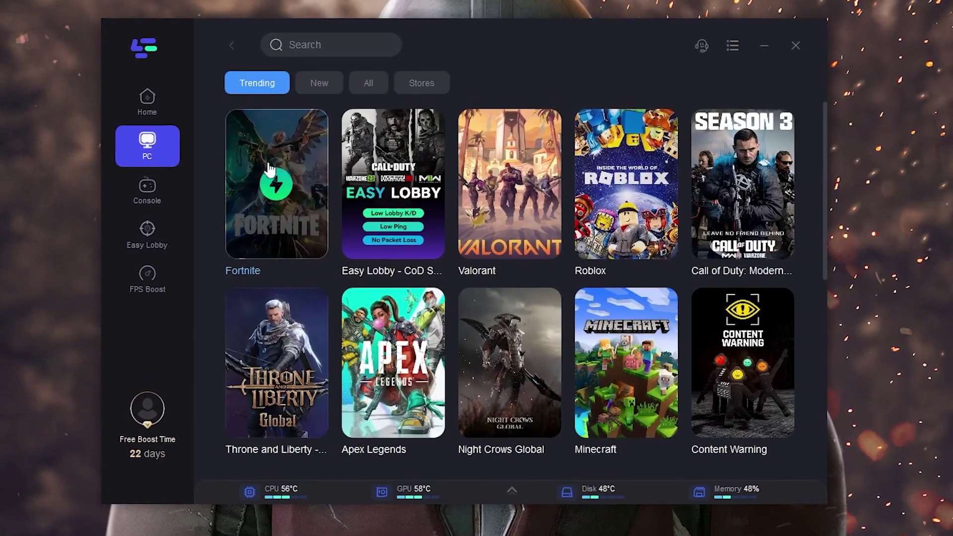
{"action": "left_click", "coordinate": [279, 184]}
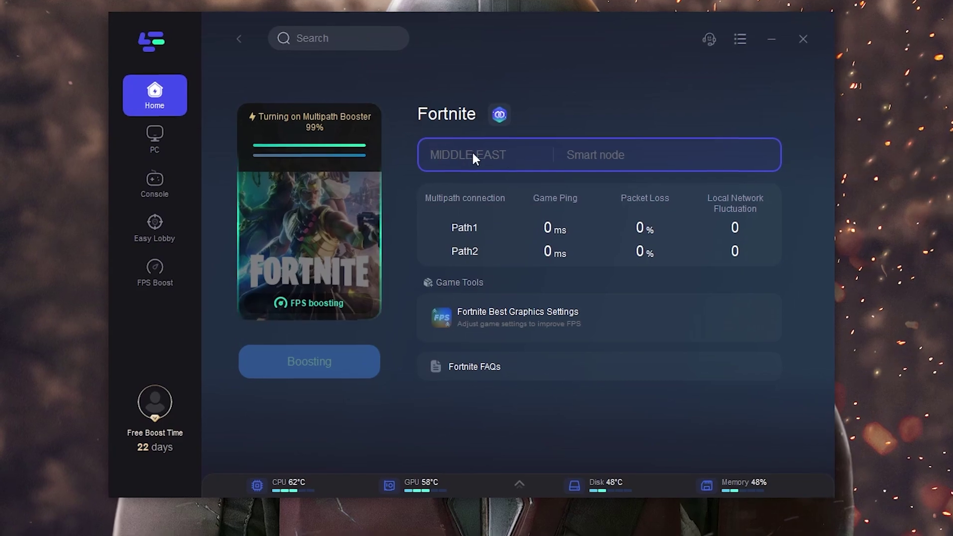
{"action": "left_click", "coordinate": [504, 165]}
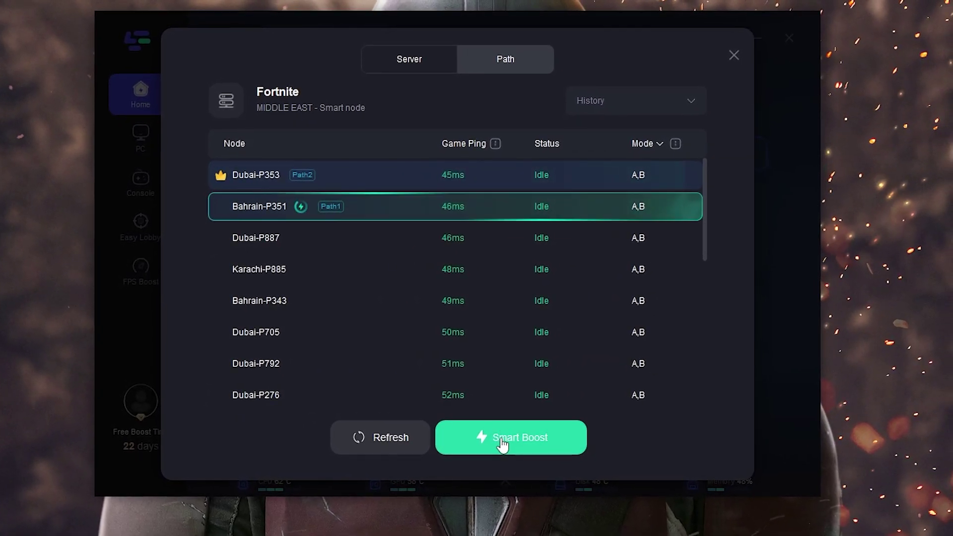
- Run Fortnite's Smart Boost on the Middle East node and open the CPU System Services panel
{"action": "left_click", "coordinate": [503, 441]}
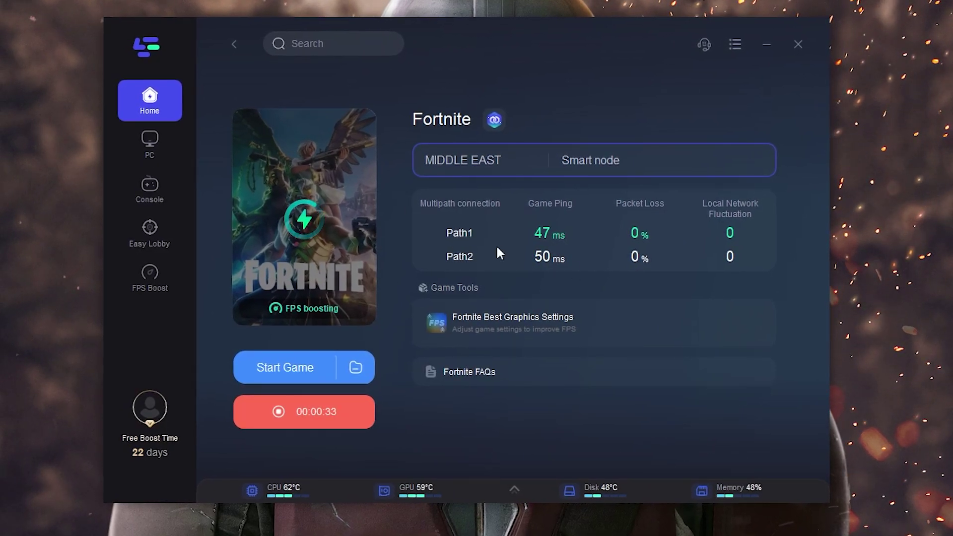
{"action": "left_click", "coordinate": [155, 284]}
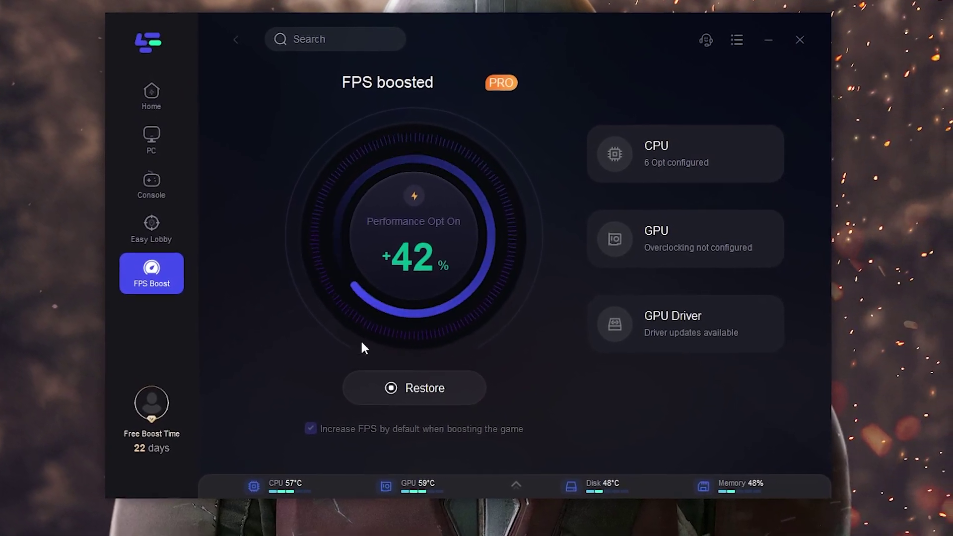
{"action": "left_click", "coordinate": [638, 174]}
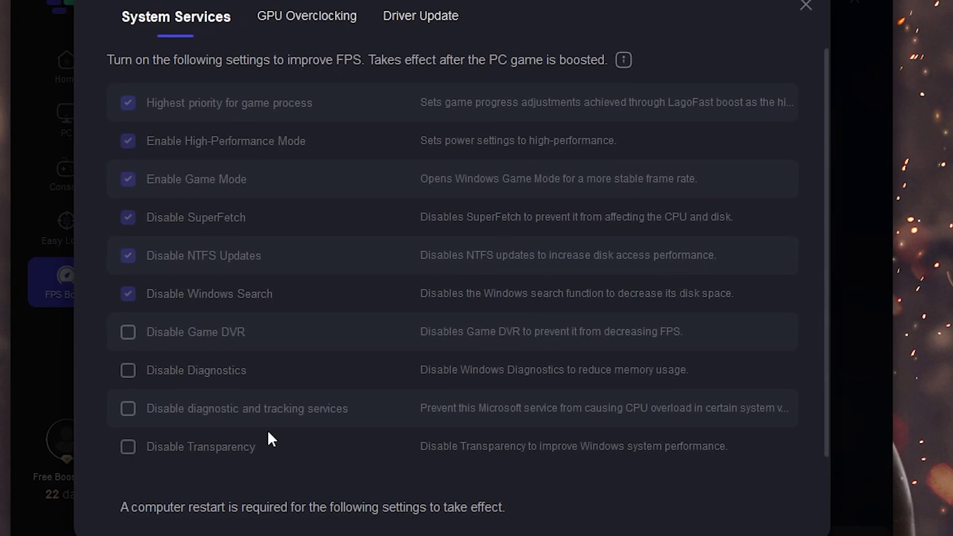
- Check the GPU Overclocking and Driver Update tabs, then close the optimisation dialog
{"action": "left_click", "coordinate": [309, 29]}
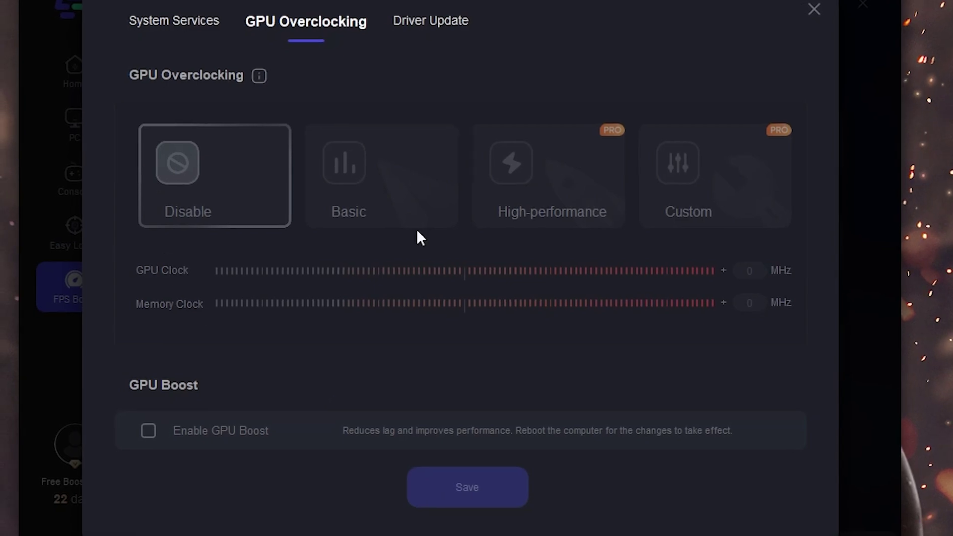
{"action": "left_click", "coordinate": [436, 15]}
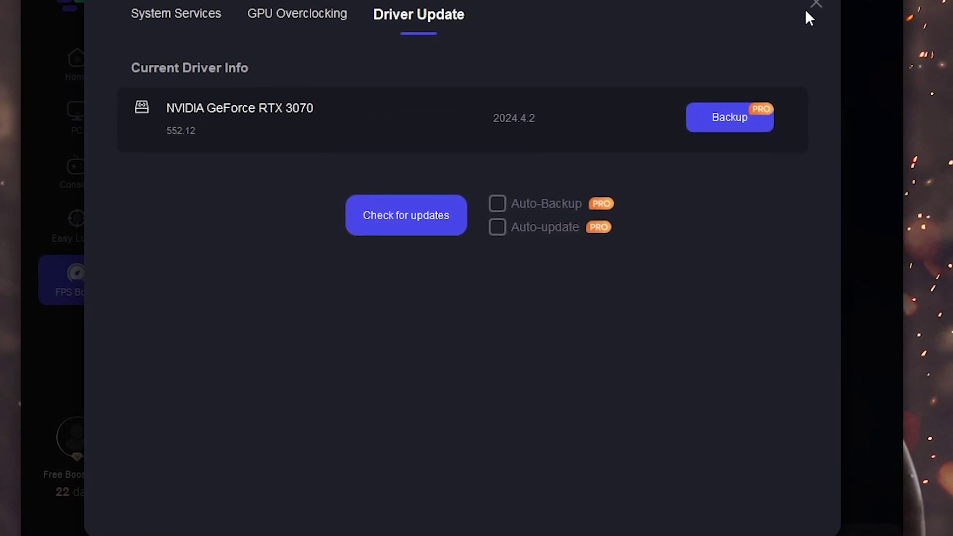
{"action": "left_click", "coordinate": [808, 8]}
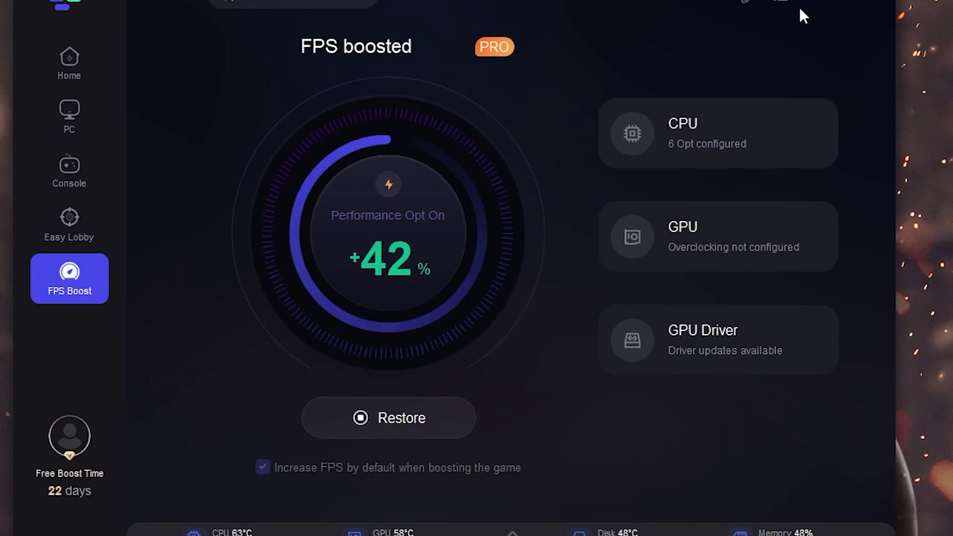
{"action": "left_click", "coordinate": [810, 7]}
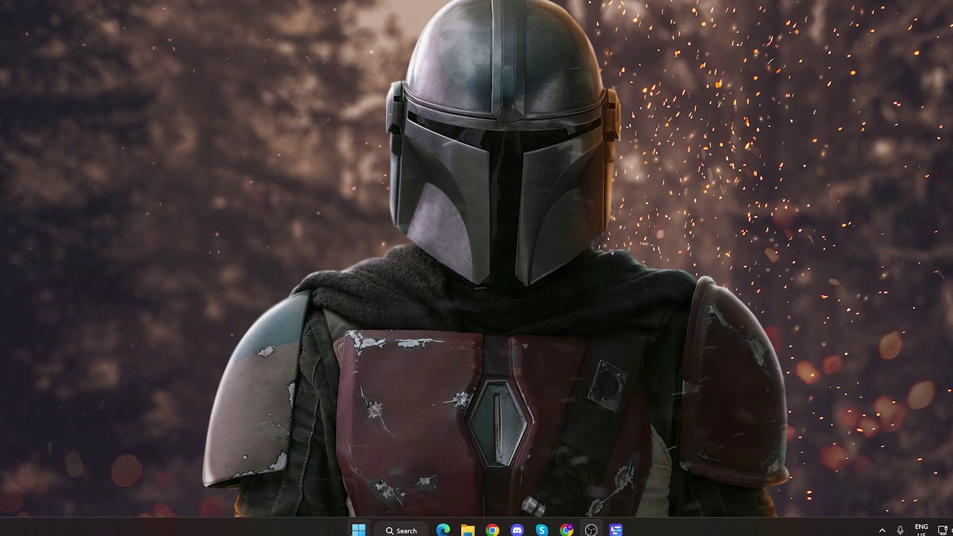
- In Windows Settings > Gaming, glance at Game Bar, then confirm Game Mode is switched on
{"action": "left_click", "coordinate": [358, 529]}
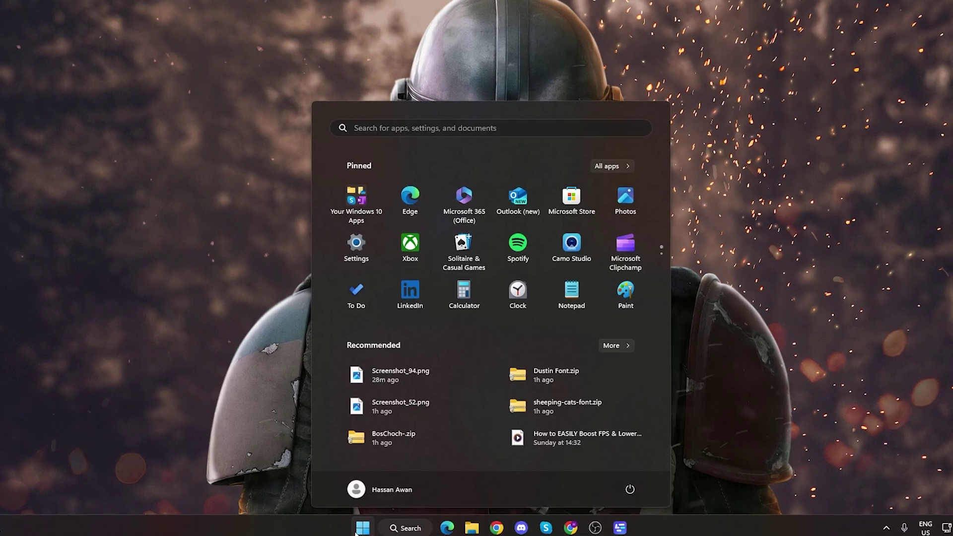
{"action": "left_click", "coordinate": [361, 257]}
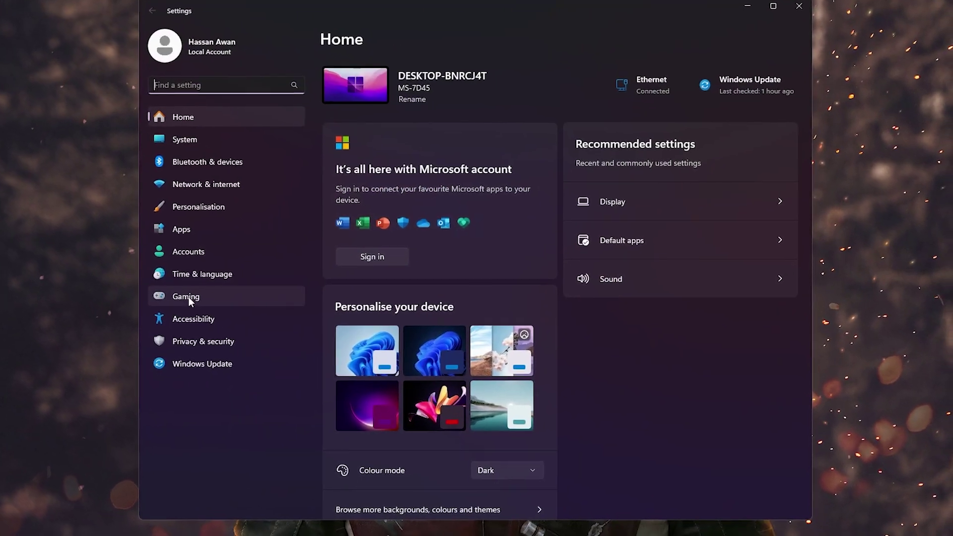
{"action": "left_click", "coordinate": [180, 297]}
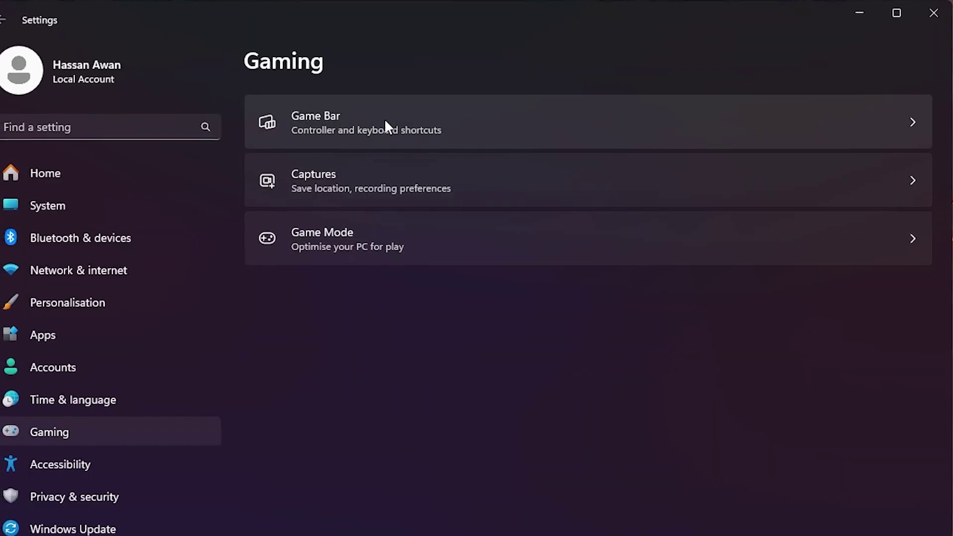
{"action": "left_click", "coordinate": [386, 118]}
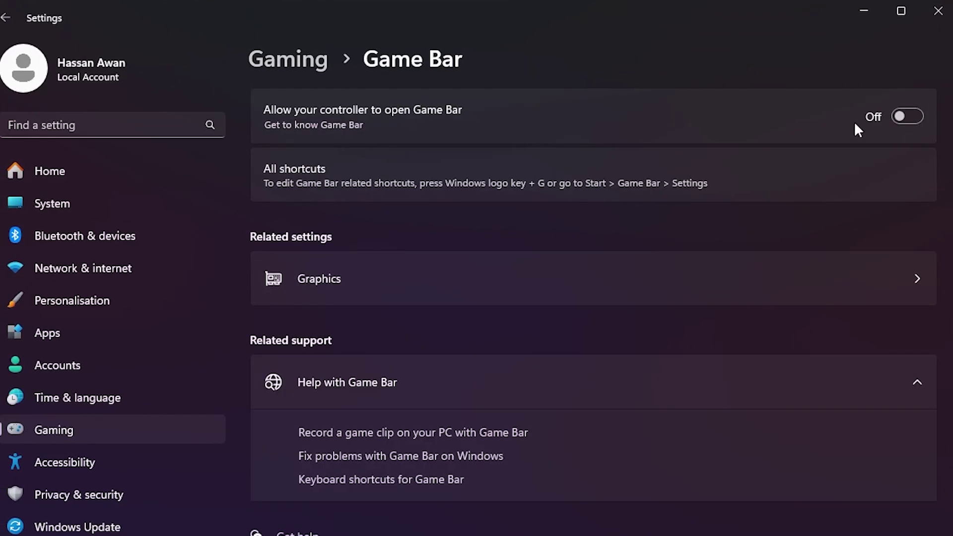
{"action": "key", "text": "alt+Left"}
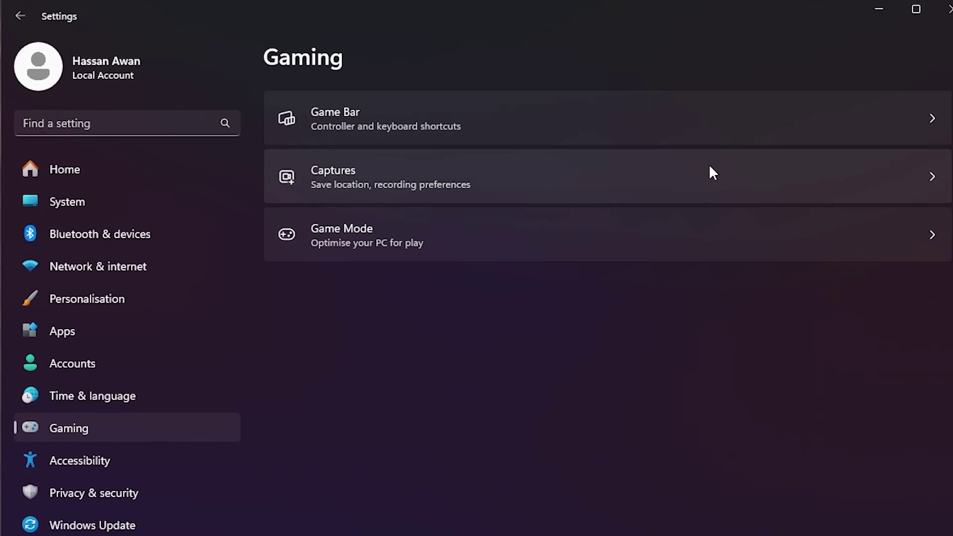
{"action": "left_click", "coordinate": [325, 213]}
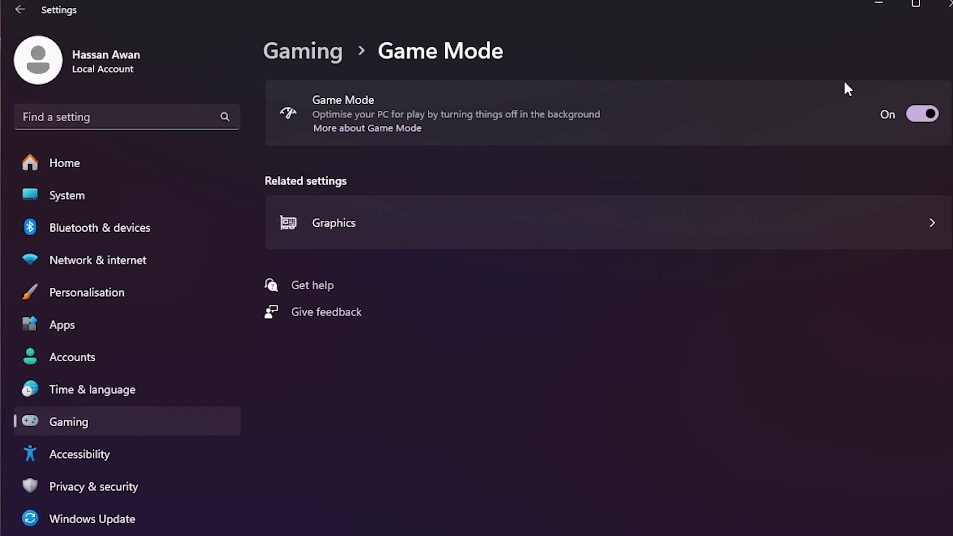
- Save Fortnite's graphics preference as High performance, then close Windows Settings
{"action": "left_click", "coordinate": [442, 209]}
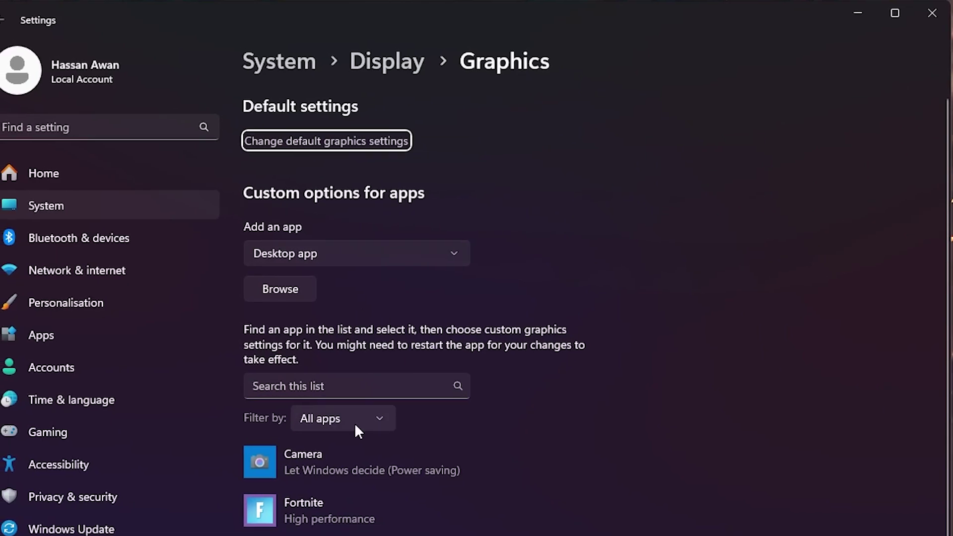
{"action": "scroll", "coordinate": [354, 423], "scroll_direction": "down", "scroll_amount": 4}
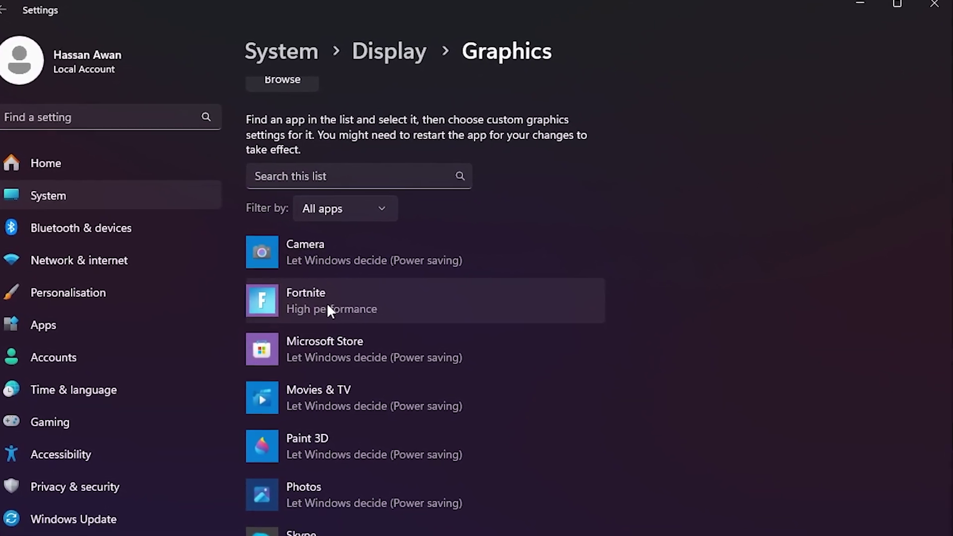
{"action": "scroll", "coordinate": [287, 347], "scroll_direction": "up", "scroll_amount": 4}
{"action": "left_click", "coordinate": [275, 290]}
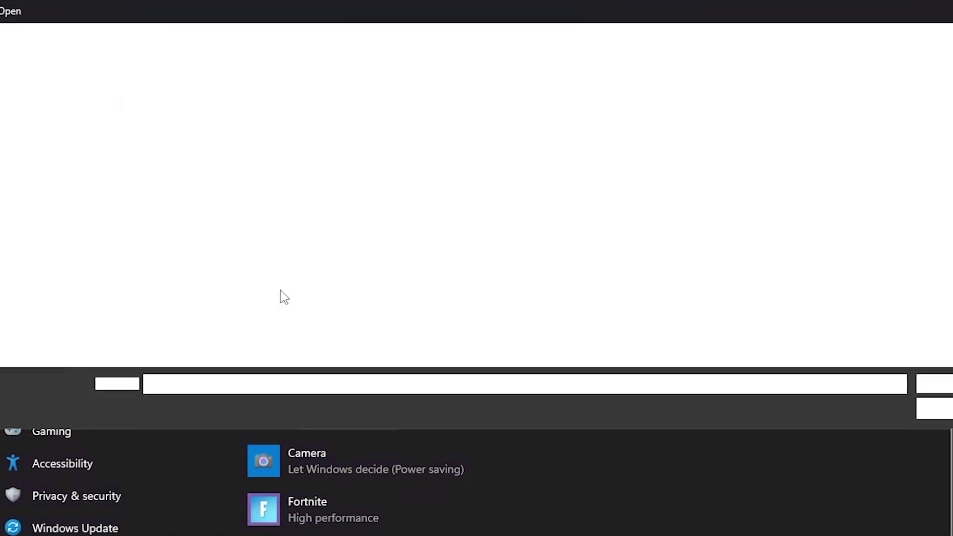
{"action": "left_click", "coordinate": [935, 409]}
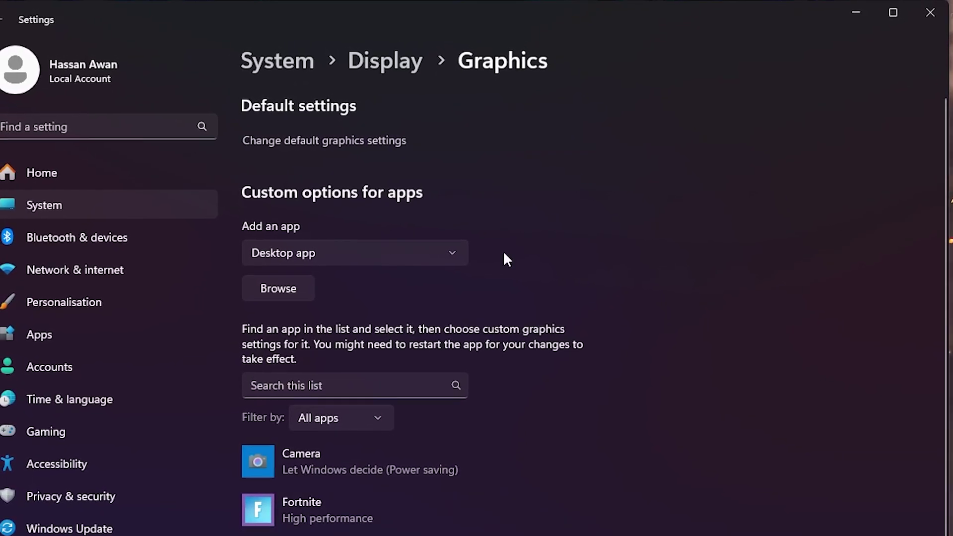
{"action": "scroll", "coordinate": [323, 299], "scroll_direction": "down", "scroll_amount": 5}
{"action": "left_click", "coordinate": [337, 268]}
{"action": "left_click", "coordinate": [480, 344]}
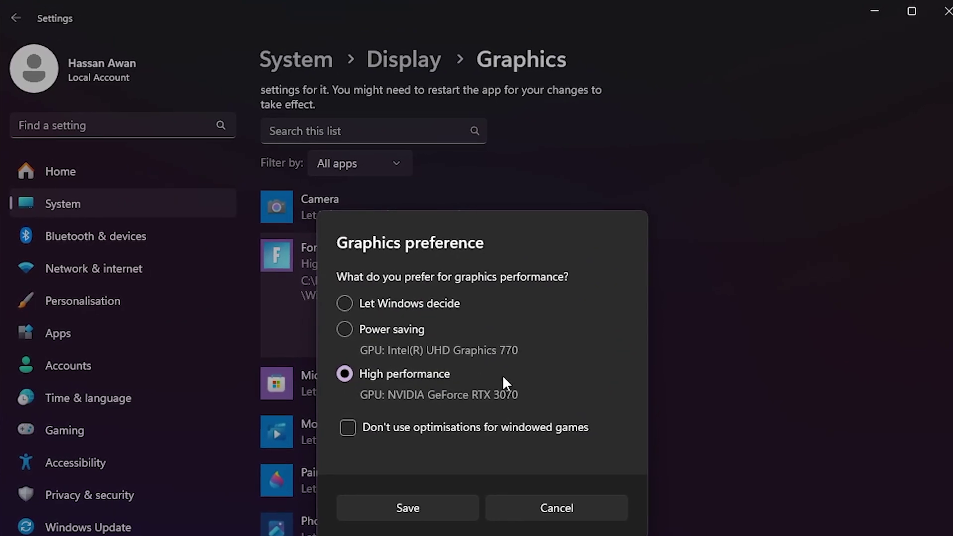
{"action": "left_click", "coordinate": [437, 505]}
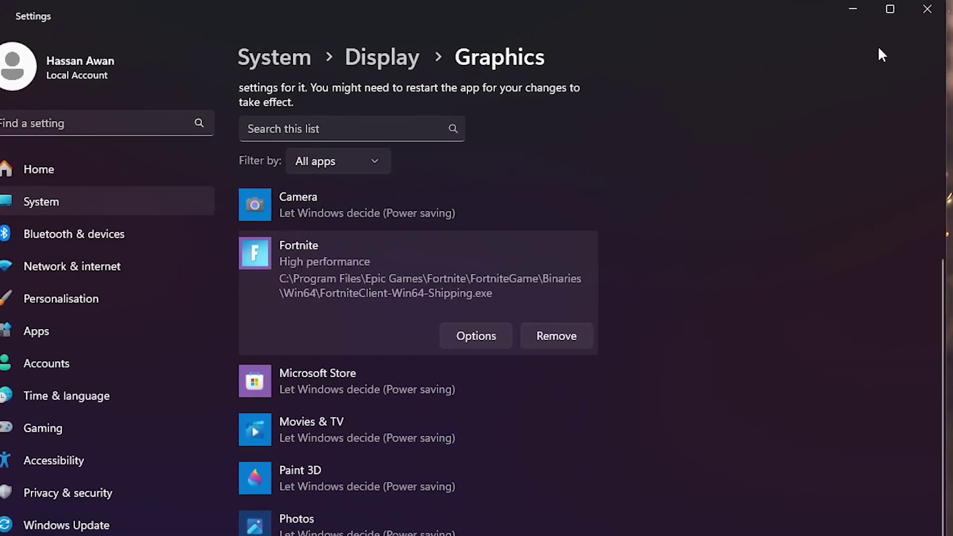
{"action": "left_click", "coordinate": [927, 7]}
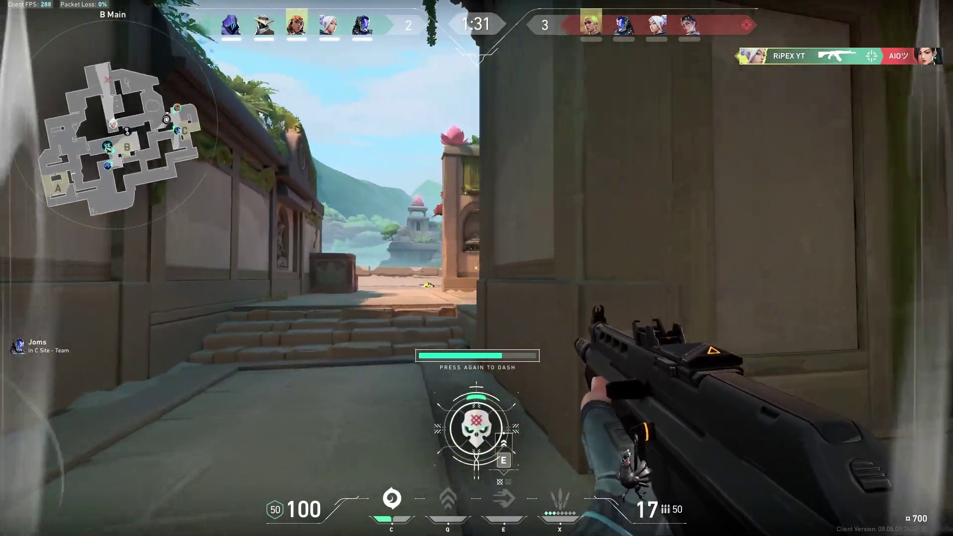
{"action": "key", "text": "e"}
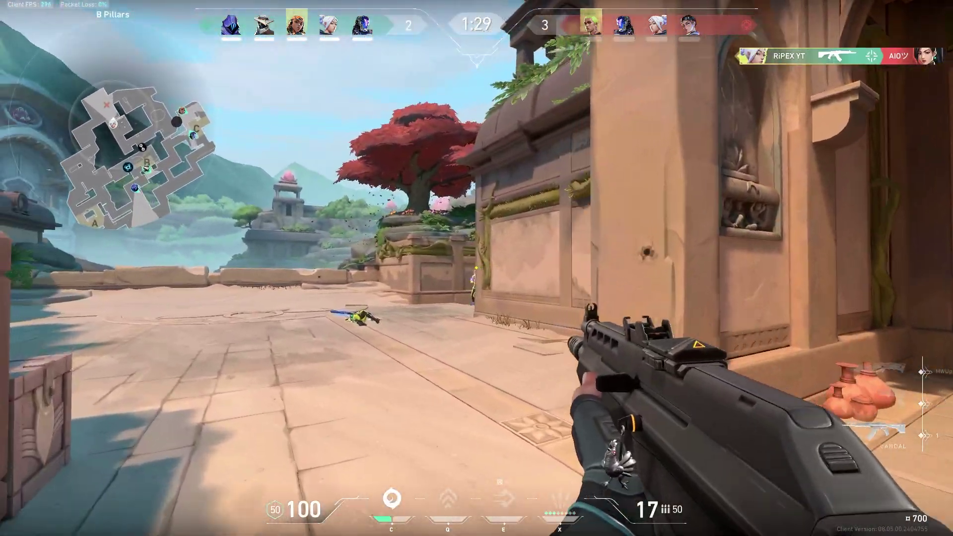